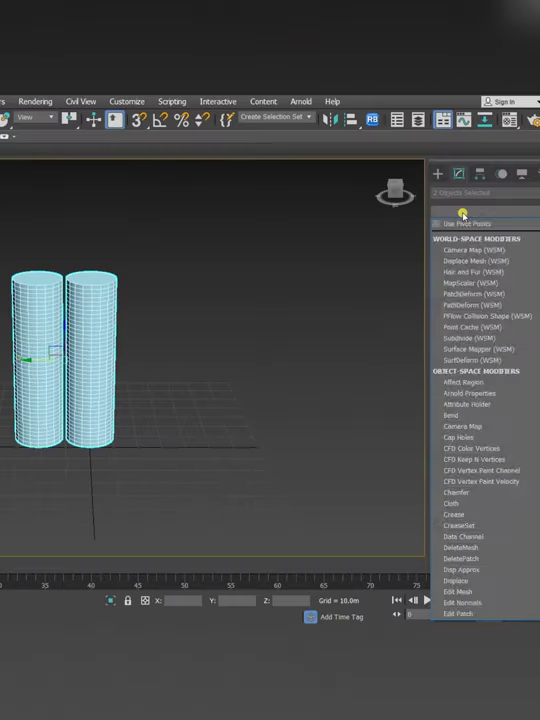
scroll(470, 300, down, 10)
- Twist the cylinders to about 296 degrees, clone them as a copy, and add a Lattice modifier
click(467, 421)
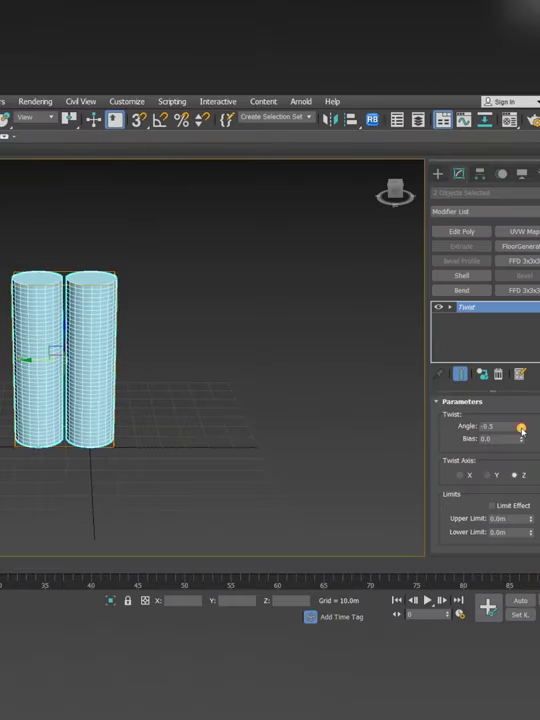
drag(521, 428, 524, 209)
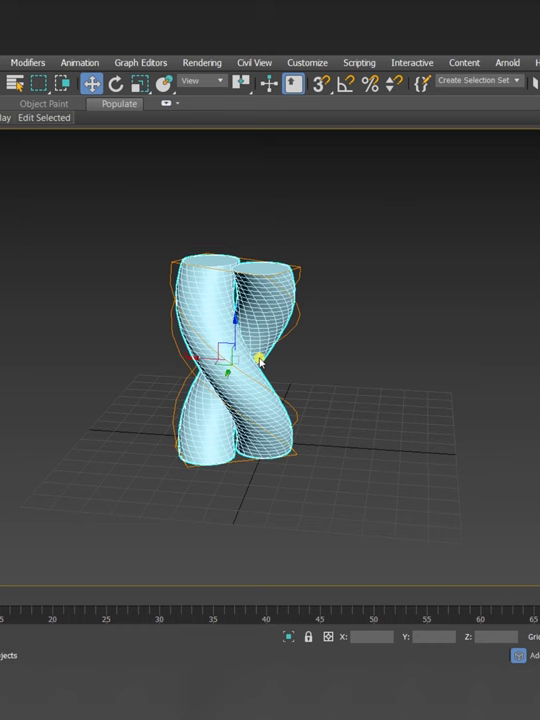
right_click(244, 320)
click(312, 429)
click(307, 320)
click(329, 413)
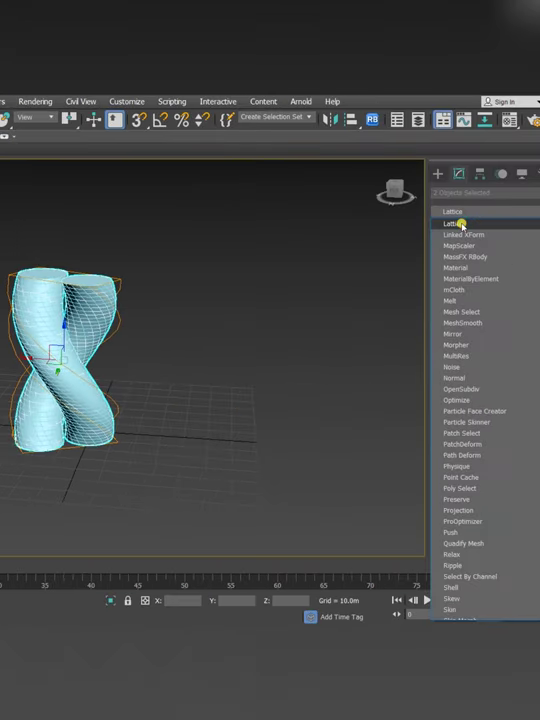
click(458, 223)
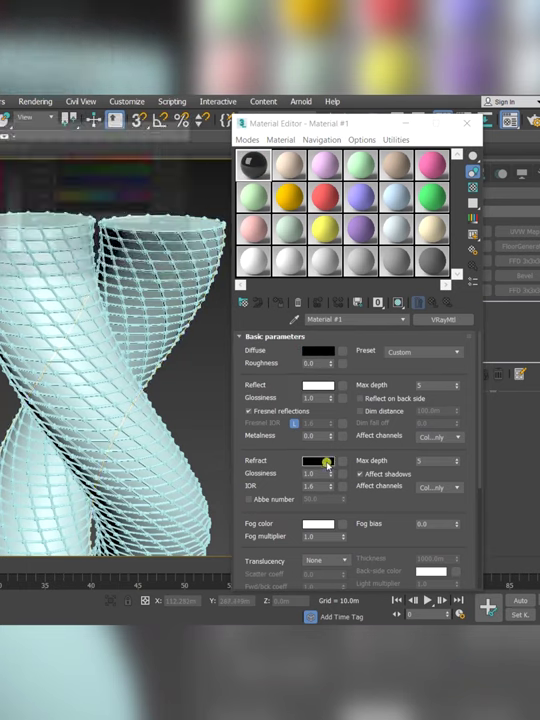
- Select a tower to receive the light-blue glass VRayMtl
click(61, 212)
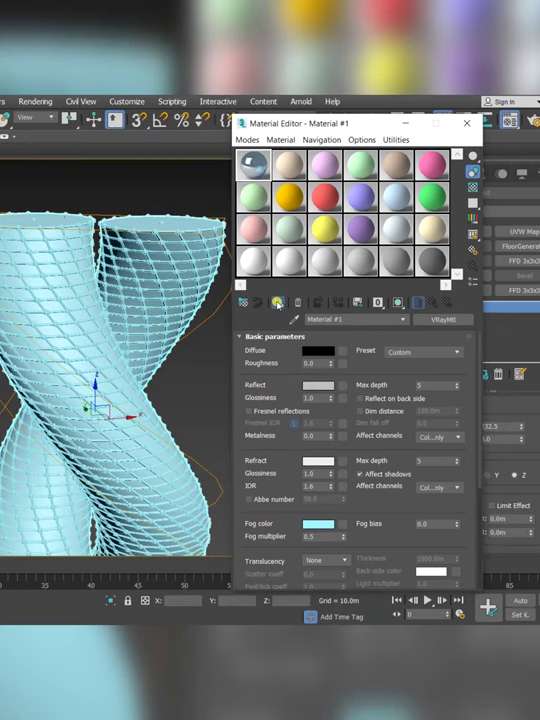